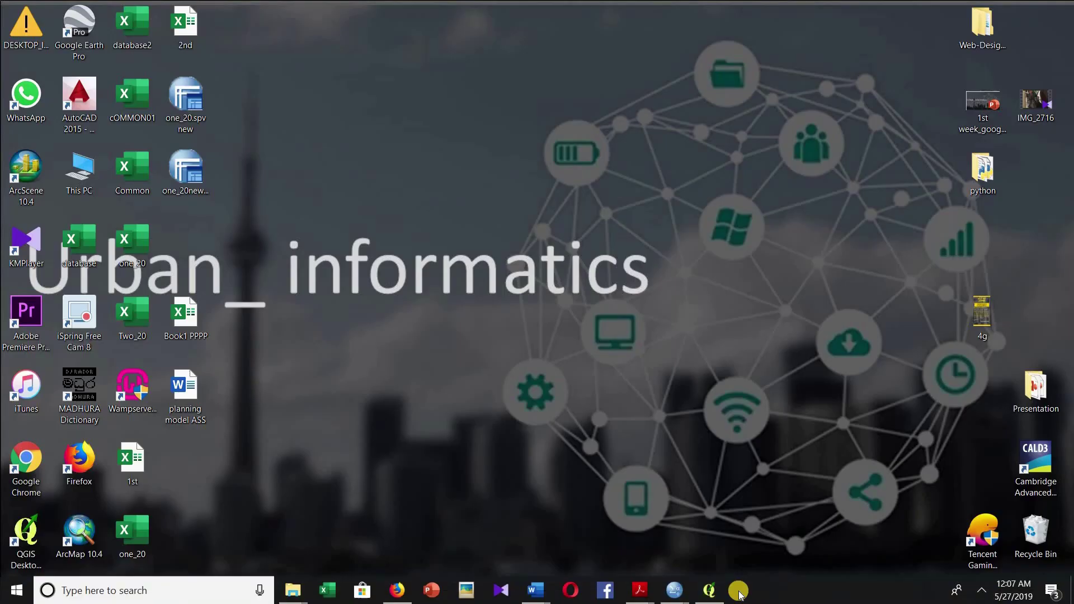
# Step: Bring QGIS forward, zoom in on the road network, and open Geoprocessing Tools
pyautogui.click(738, 592)
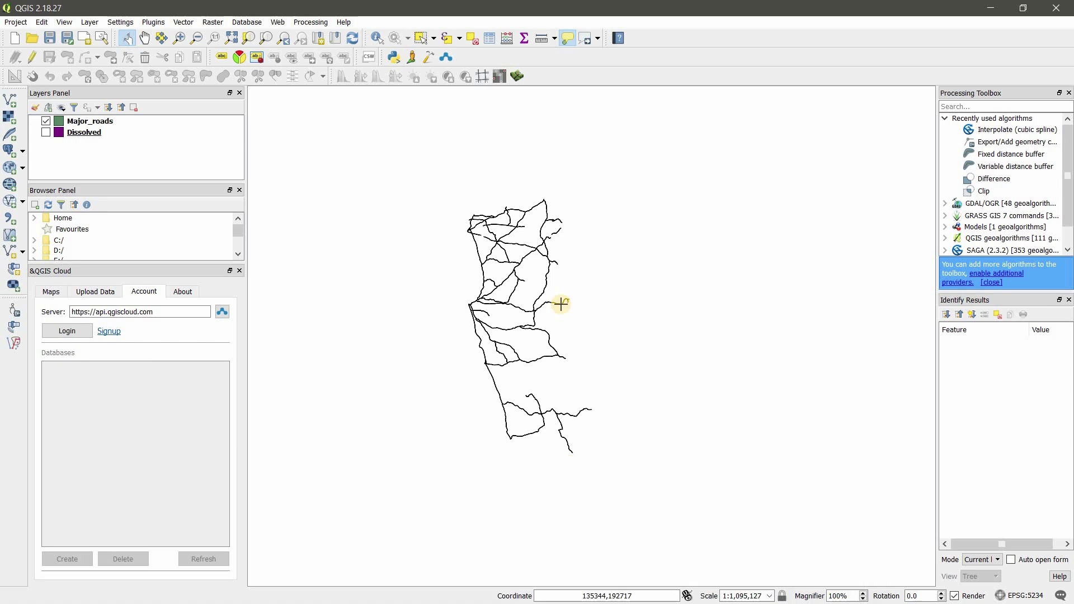
pyautogui.click(184, 22)
pyautogui.moveTo(223, 117)
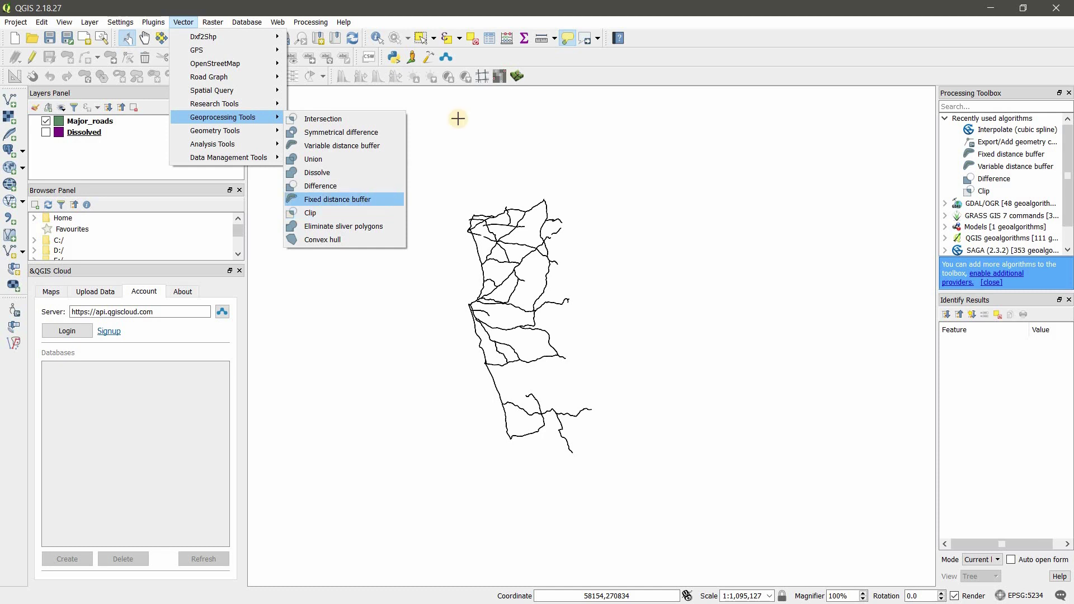
pyautogui.click(714, 56)
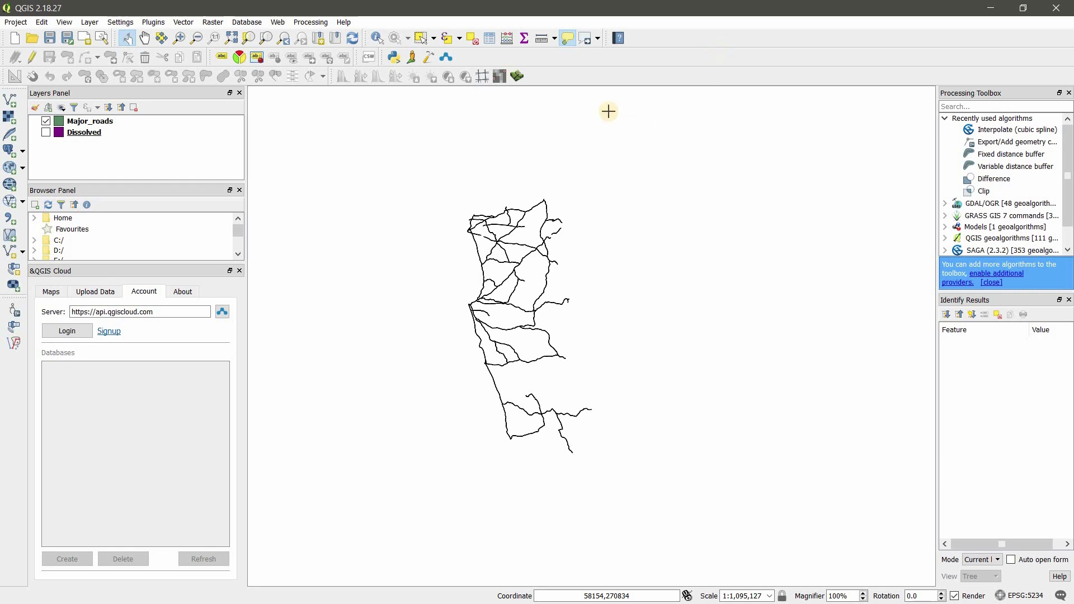
pyautogui.scroll(1, 515, 264)
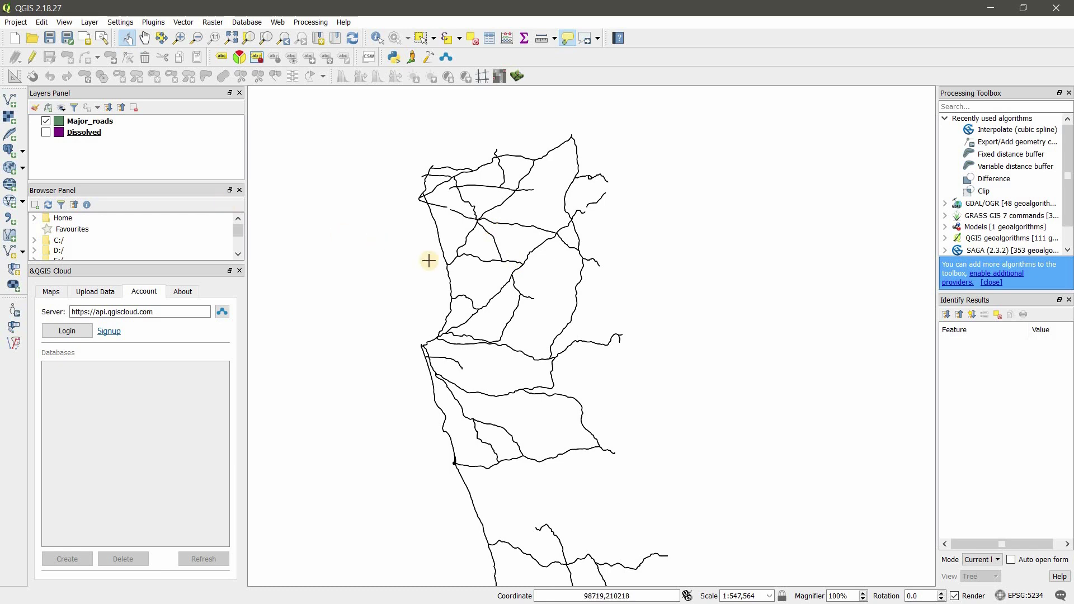
pyautogui.click(185, 23)
pyautogui.moveTo(223, 118)
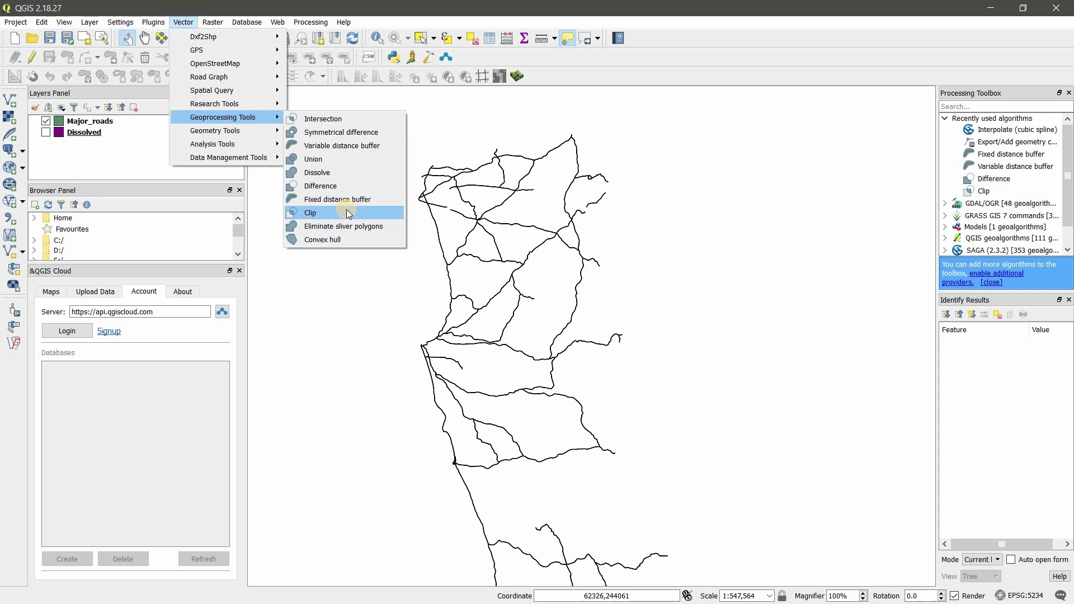
# Step: Set Fixed distance buffer to Major_roads at distance 5000, saving the output to a file
pyautogui.click(360, 199)
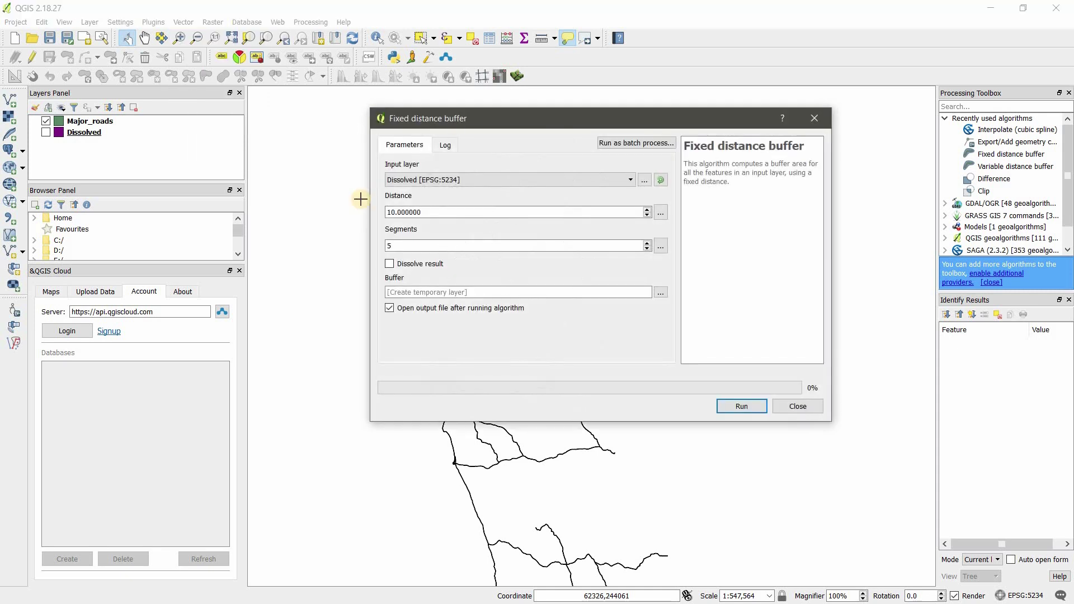
pyautogui.click(453, 180)
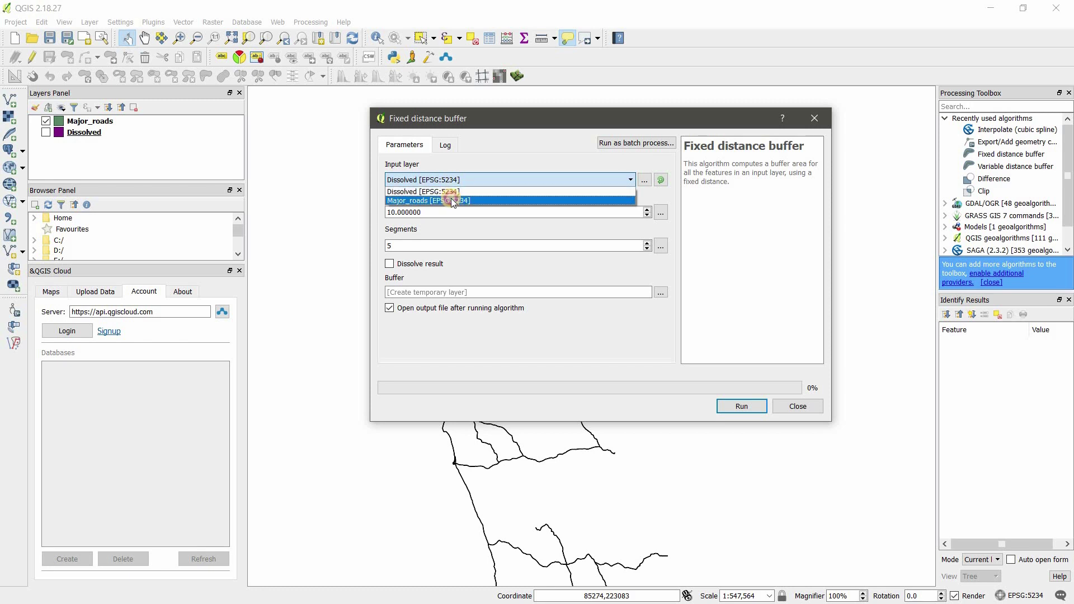
pyautogui.click(451, 199)
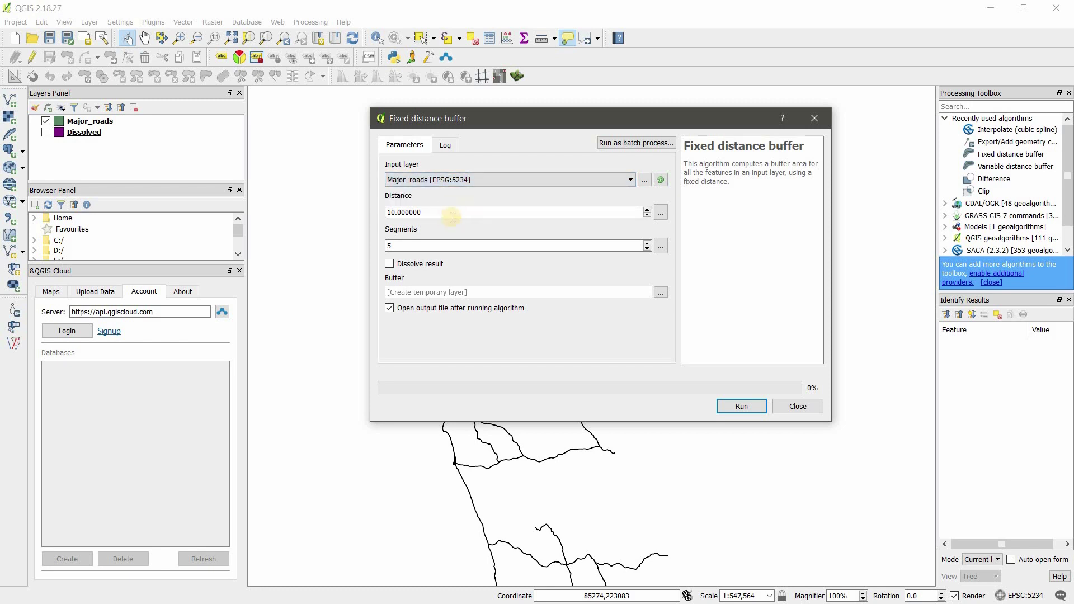
pyautogui.moveTo(453, 217); pyautogui.dragTo(259, 239)
pyautogui.write('500')
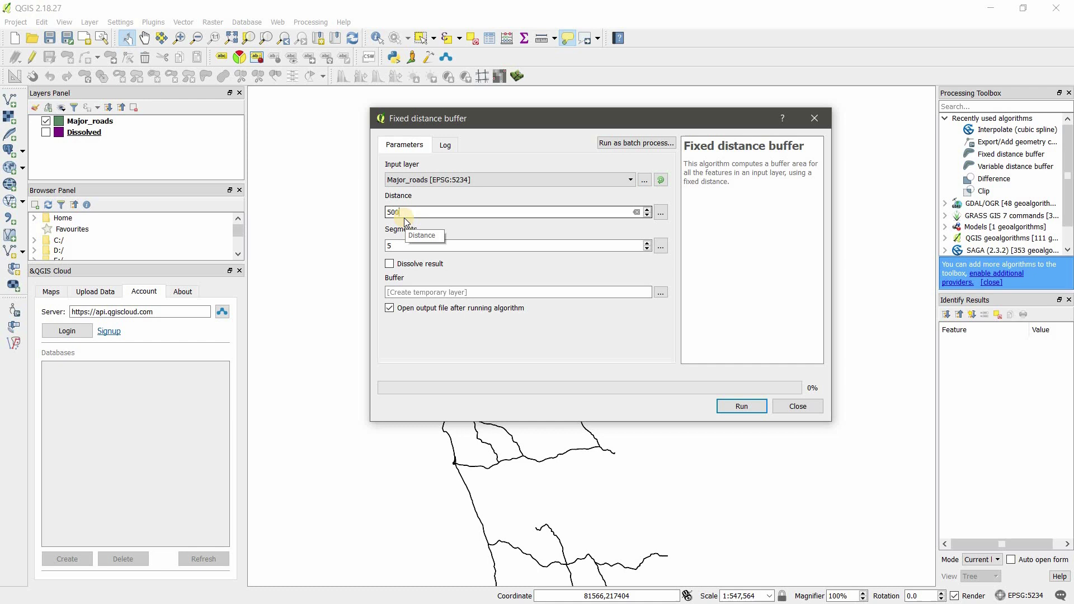
pyautogui.write('0')
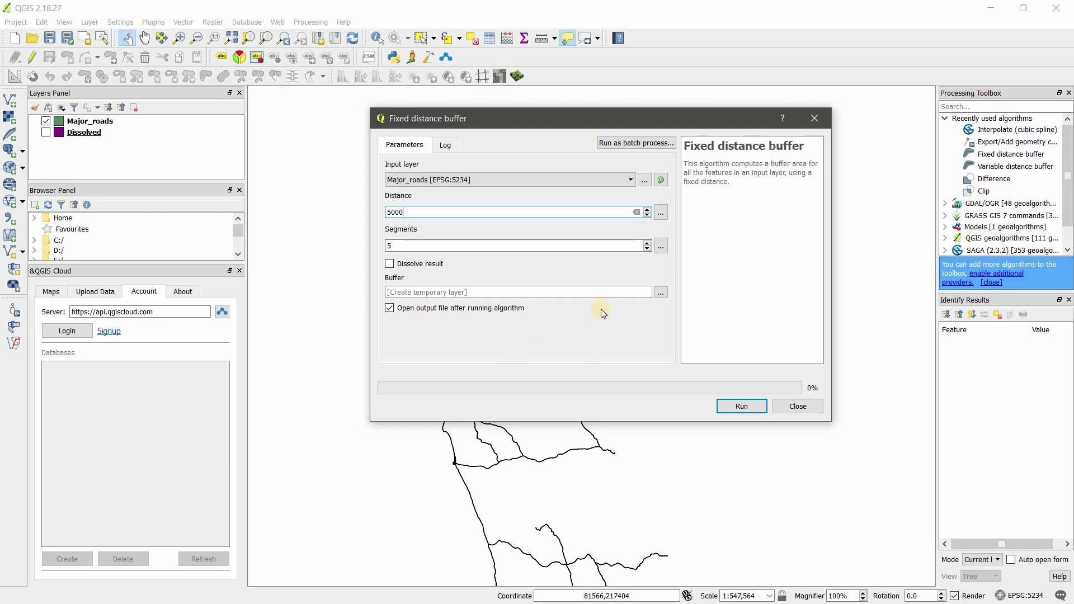
pyautogui.click(660, 292)
pyautogui.click(708, 315)
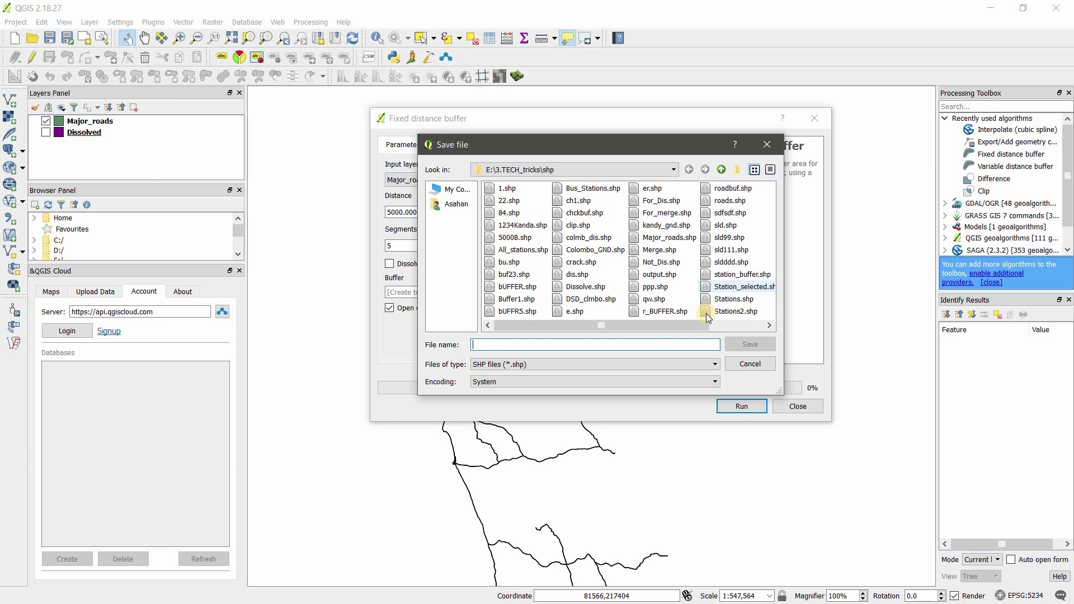
# Step: Name the buffer output Roads_Buf and run the 5000-distance buffer
pyautogui.write('Roads')
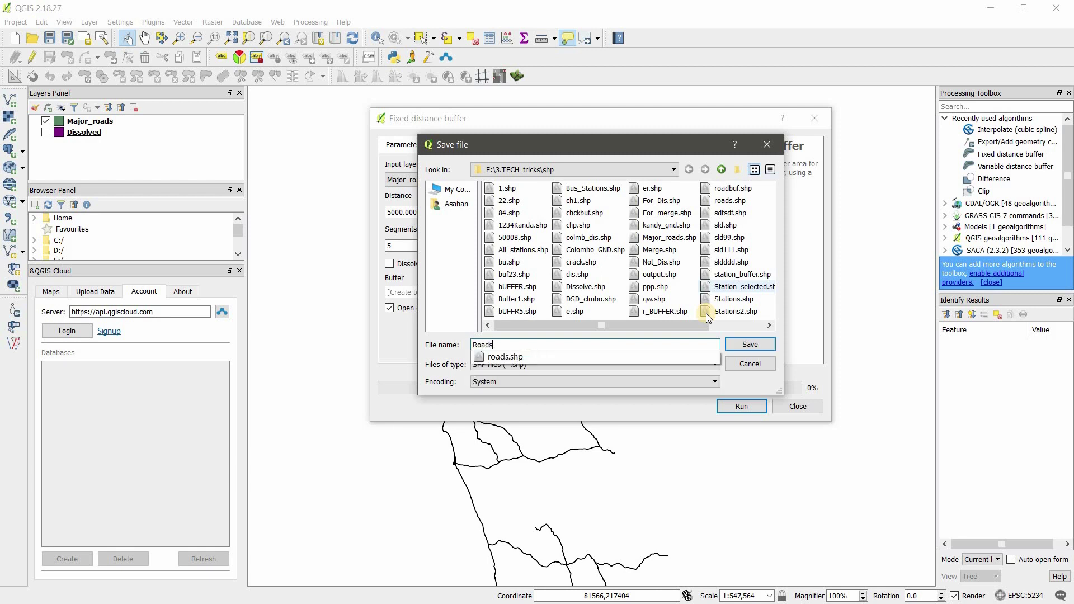
pyautogui.write('_Buf')
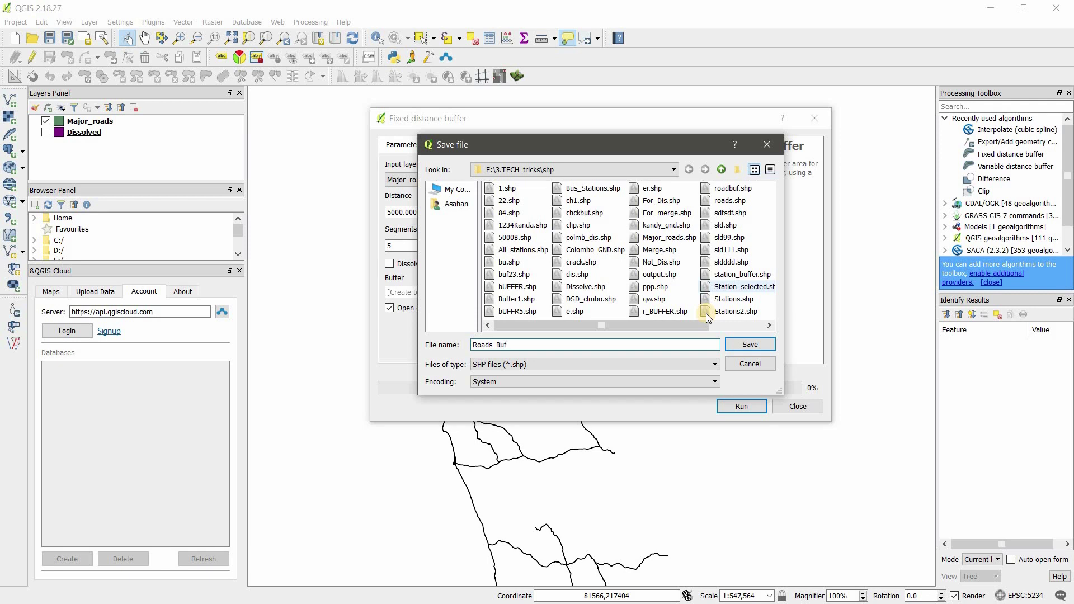
pyautogui.press('Return')
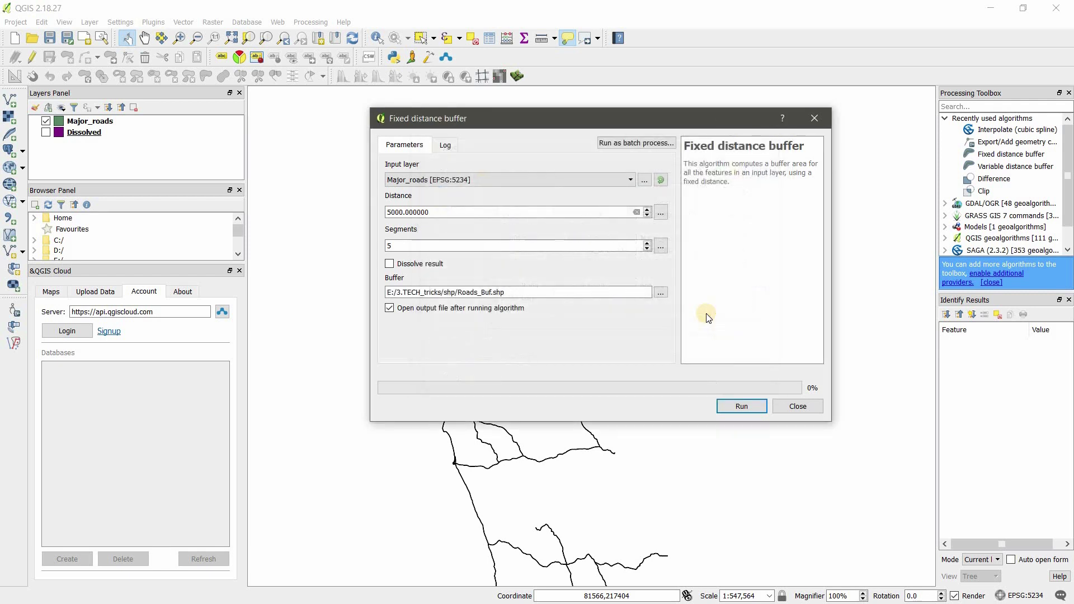
pyautogui.click(736, 407)
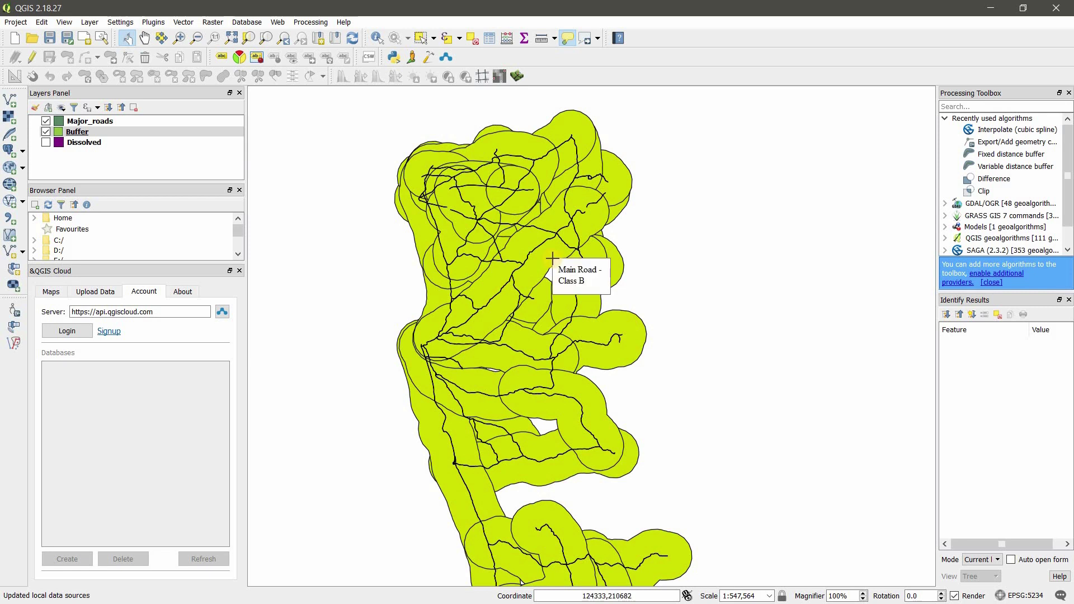
# Step: Remove the oversized Buffer layer from the project
pyautogui.rightClick(163, 131)
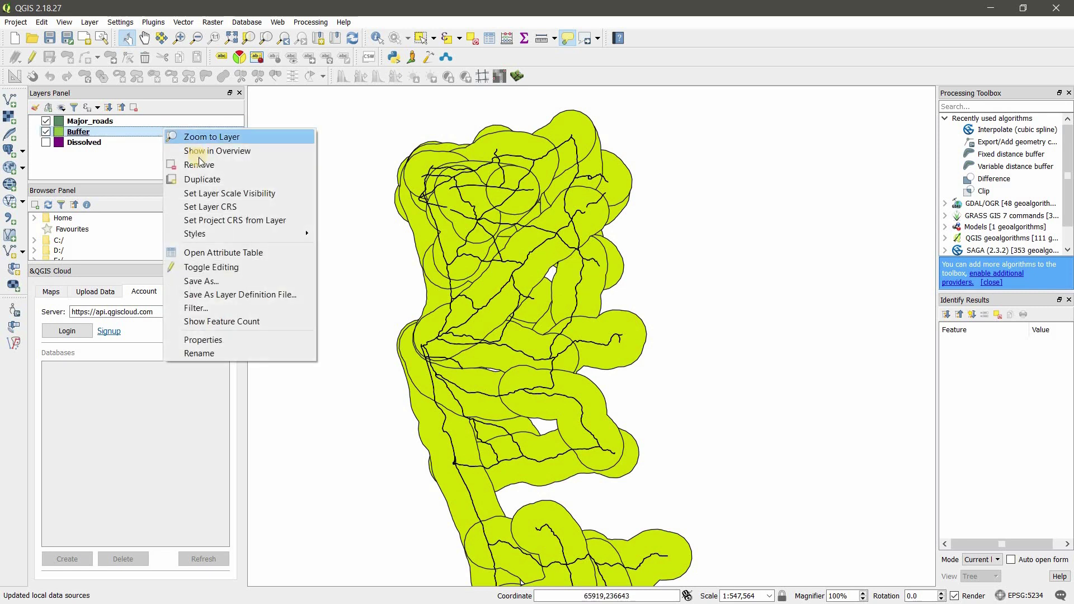
pyautogui.click(198, 164)
pyautogui.press('Return')
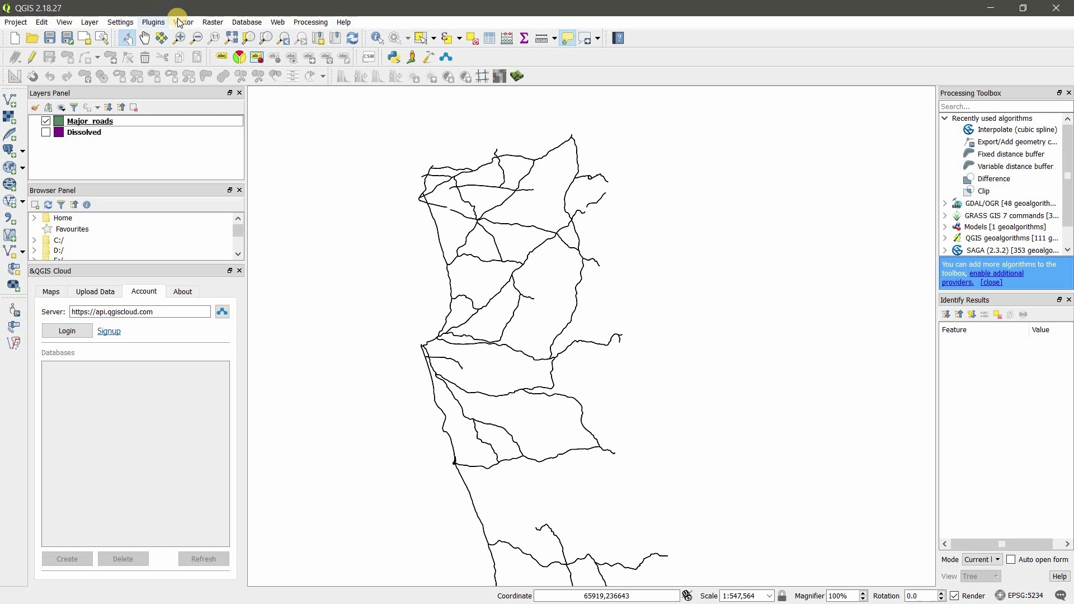
pyautogui.click(184, 22)
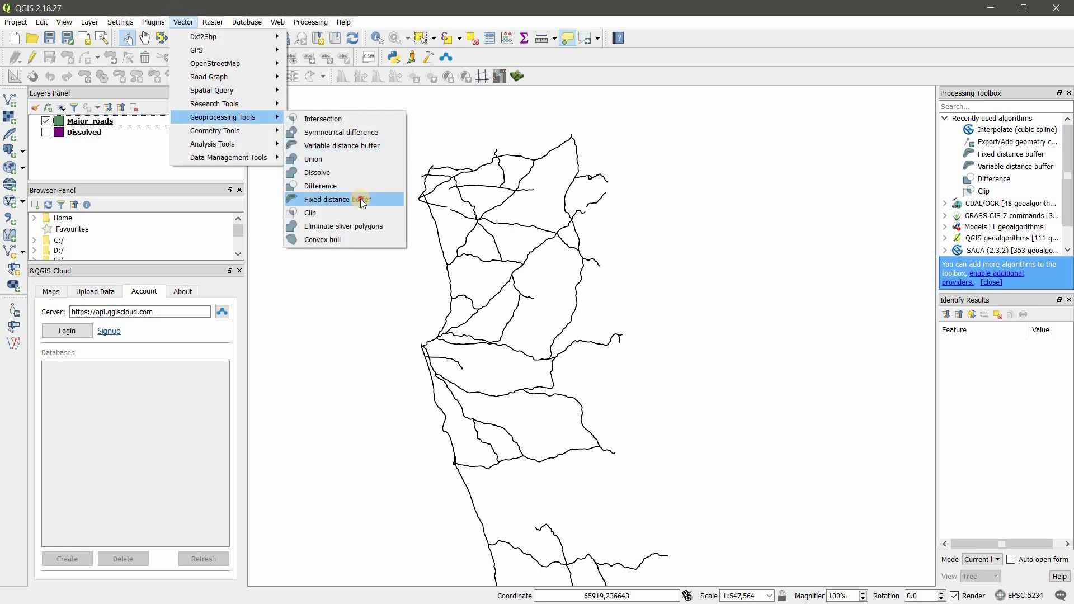
# Step: Buffer Major_roads at distance 500, save the output to file, and run it
pyautogui.click(352, 199)
pyautogui.click(537, 180)
pyautogui.click(498, 200)
pyautogui.doubleClick(487, 212)
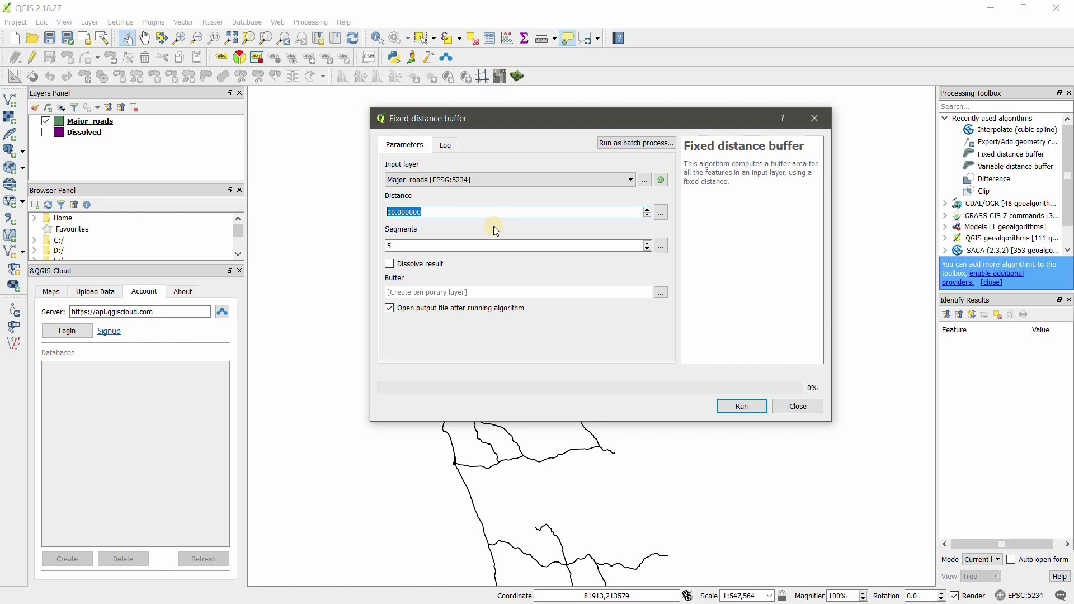
pyautogui.write('5')
pyautogui.write('00')
pyautogui.click(660, 292)
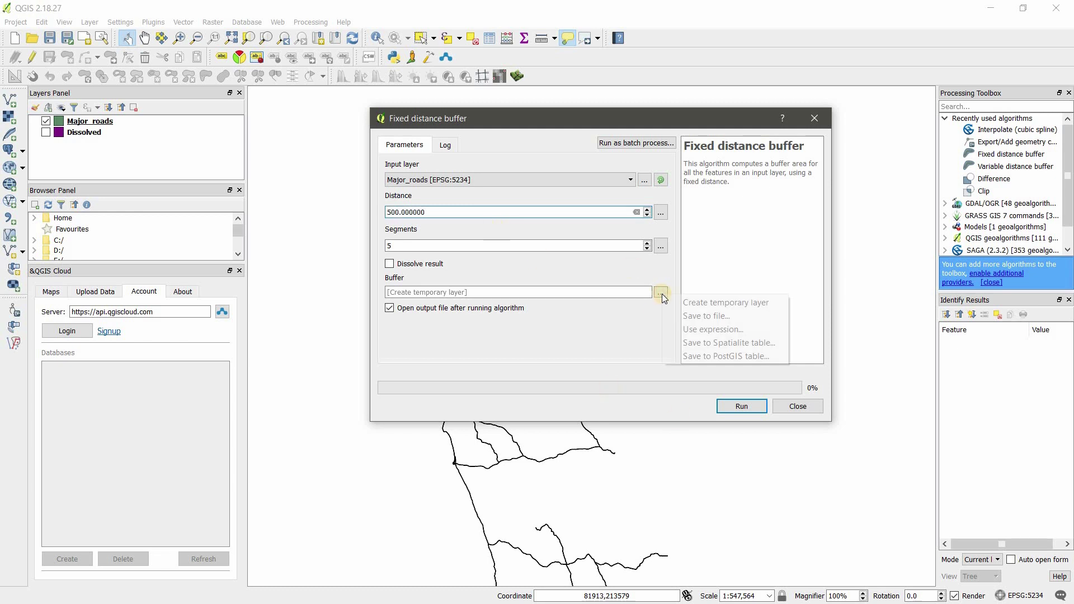
pyautogui.click(692, 311)
pyautogui.press('Return')
pyautogui.click(737, 407)
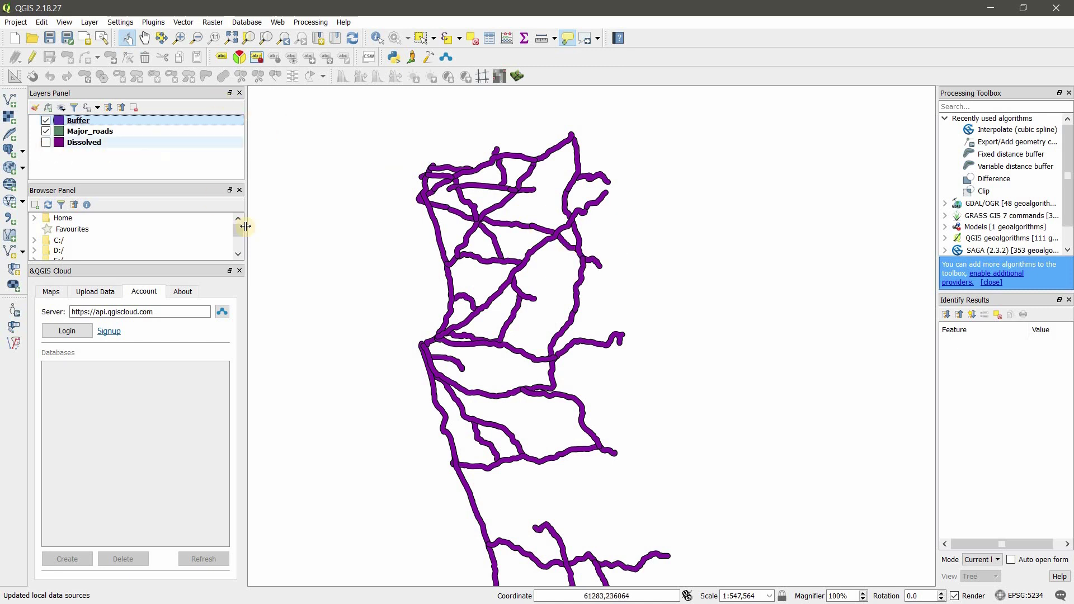
# Step: Show Dissolved, drag it above Buffer, filter legend by map content, and select it
pyautogui.click(46, 143)
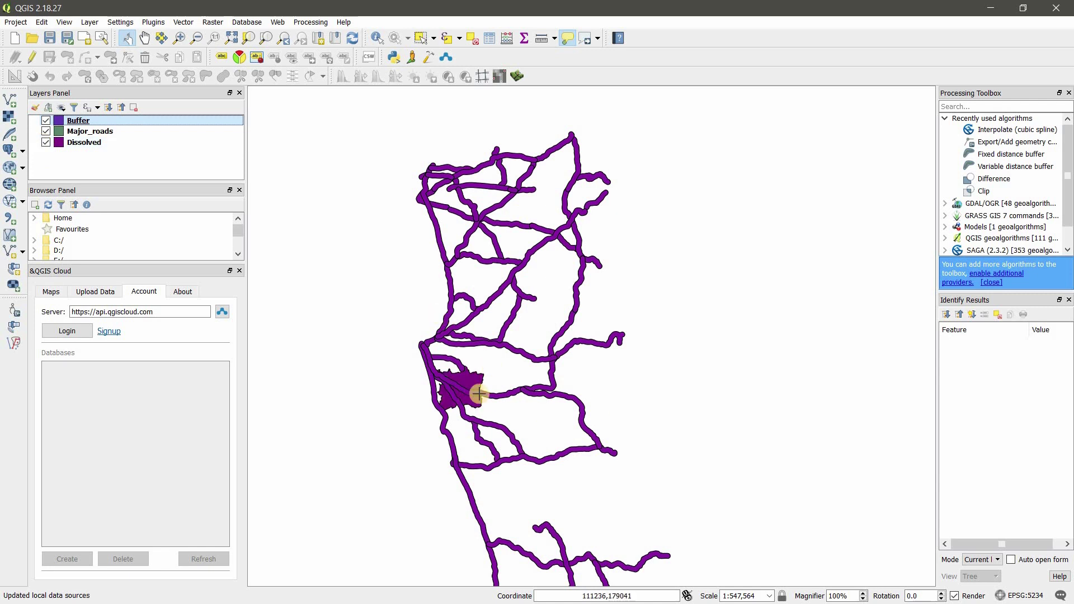
pyautogui.scroll(3, 476, 391)
pyautogui.scroll(-1, 476, 391)
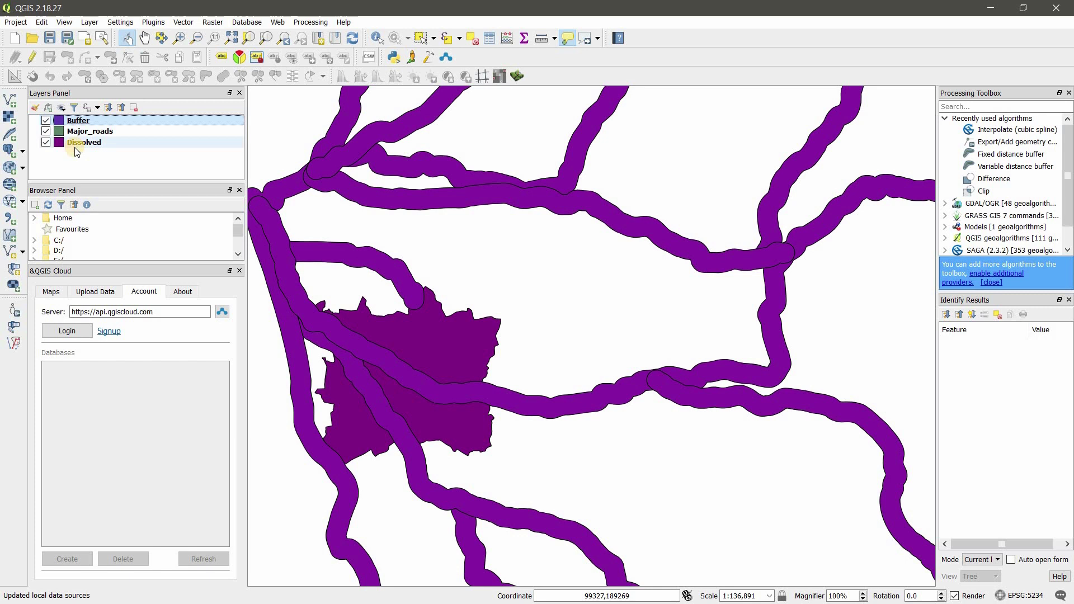
pyautogui.moveTo(75, 143); pyautogui.dragTo(73, 117)
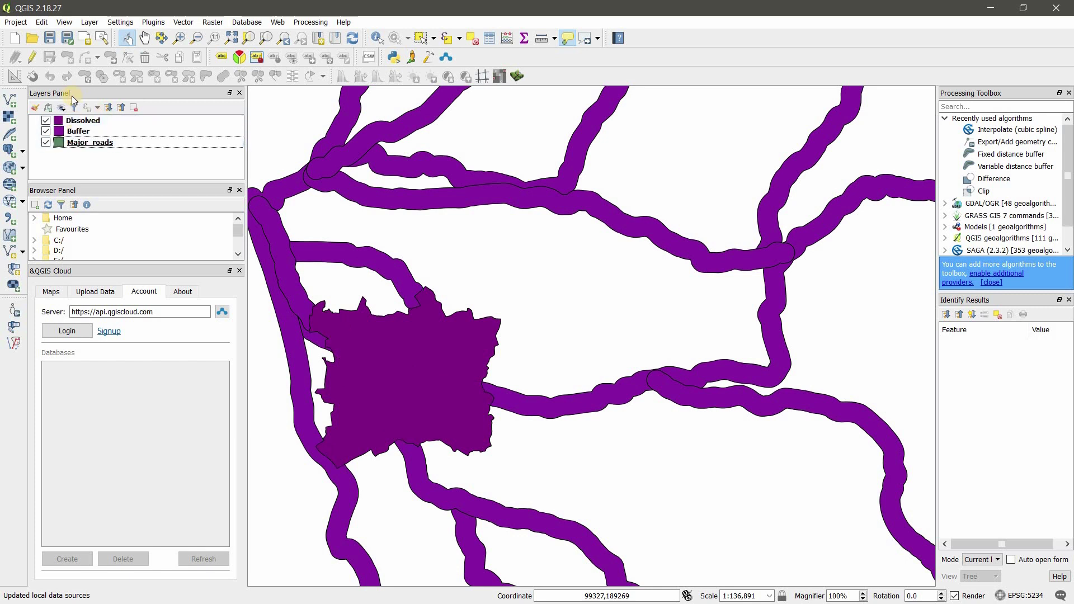
pyautogui.click(74, 108)
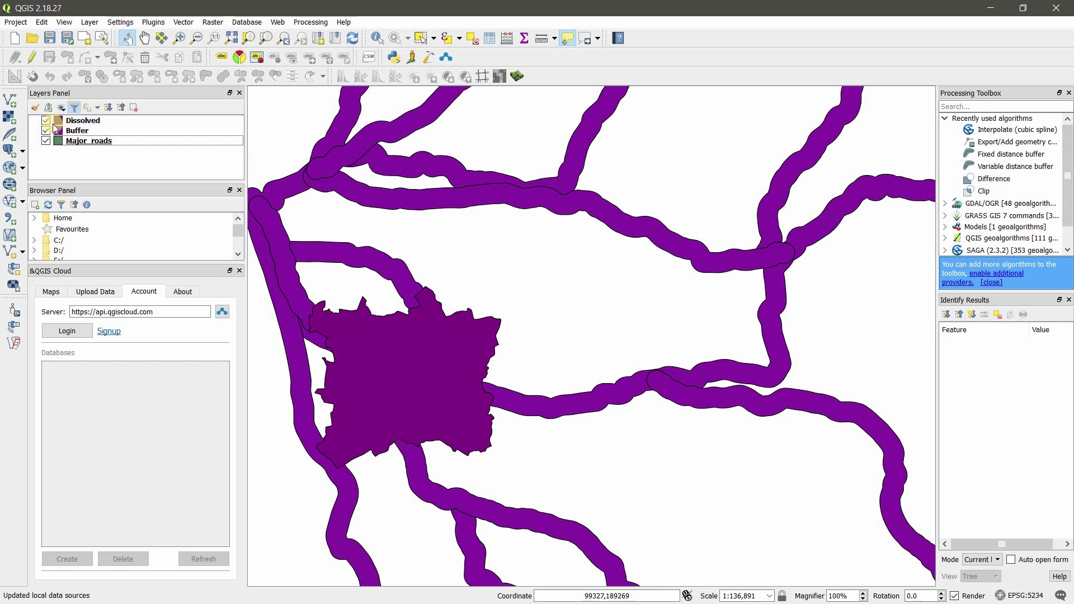
pyautogui.click(59, 124)
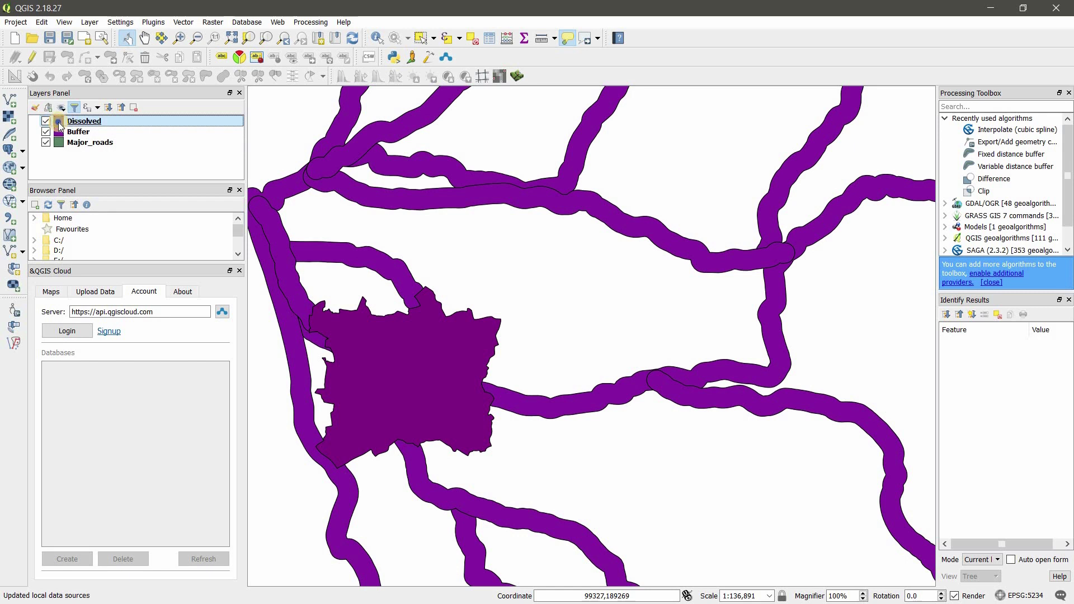
# Step: Set the Dissolved layer's fill colour to green in its Style properties
pyautogui.doubleClick(60, 125)
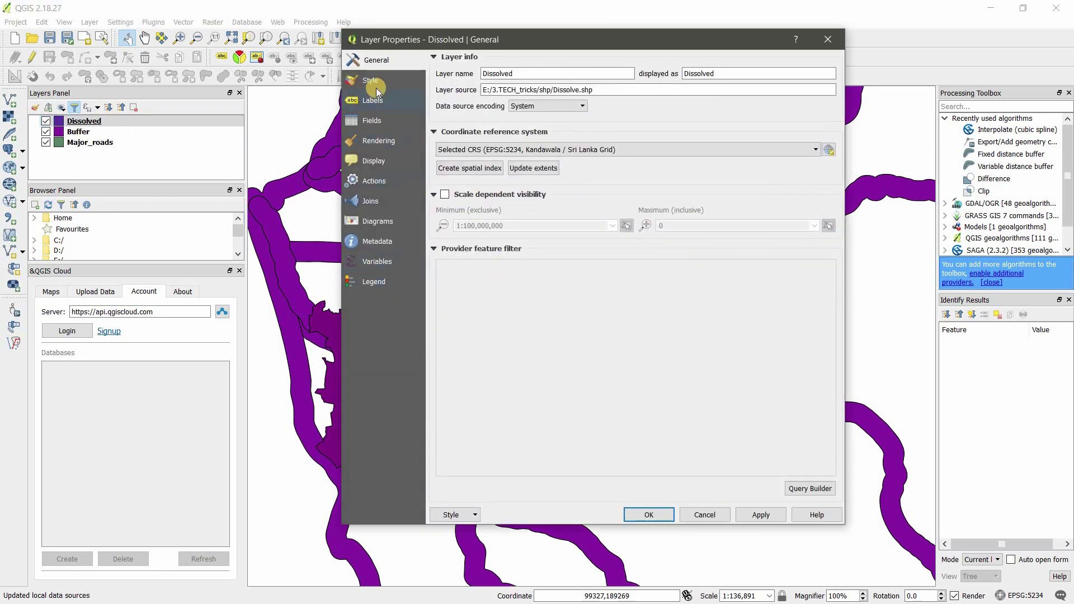
pyautogui.click(375, 84)
pyautogui.click(528, 186)
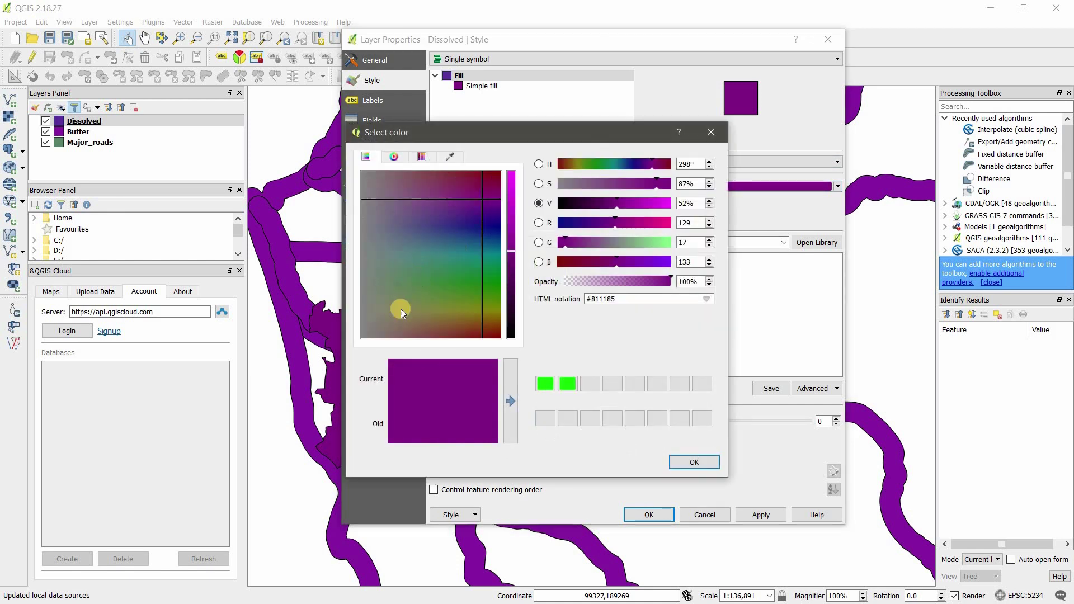
pyautogui.click(401, 309)
pyautogui.click(436, 290)
pyautogui.click(695, 462)
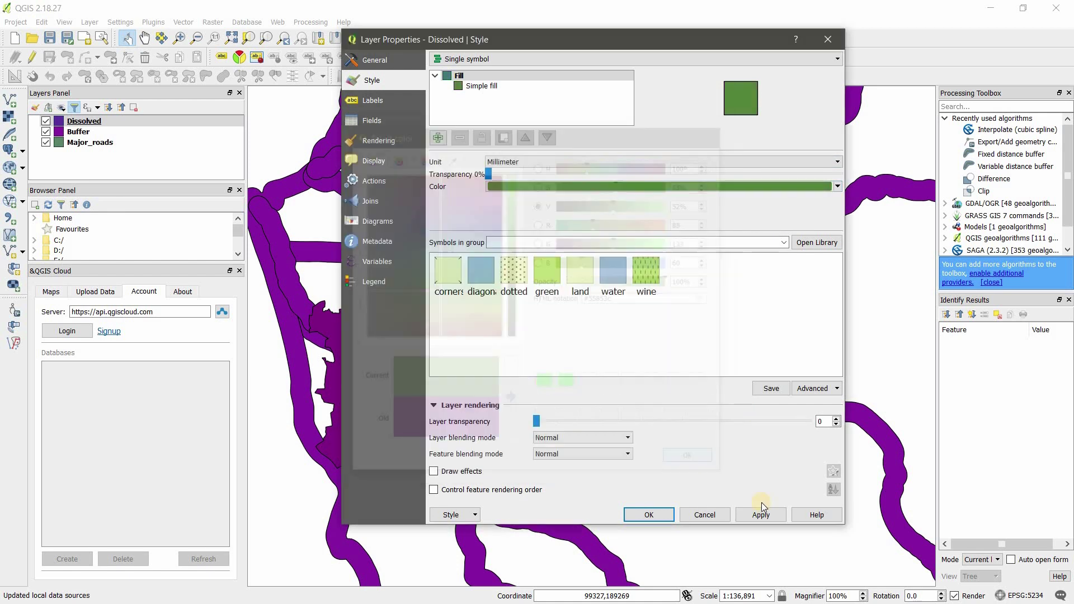
pyautogui.click(751, 516)
pyautogui.click(658, 517)
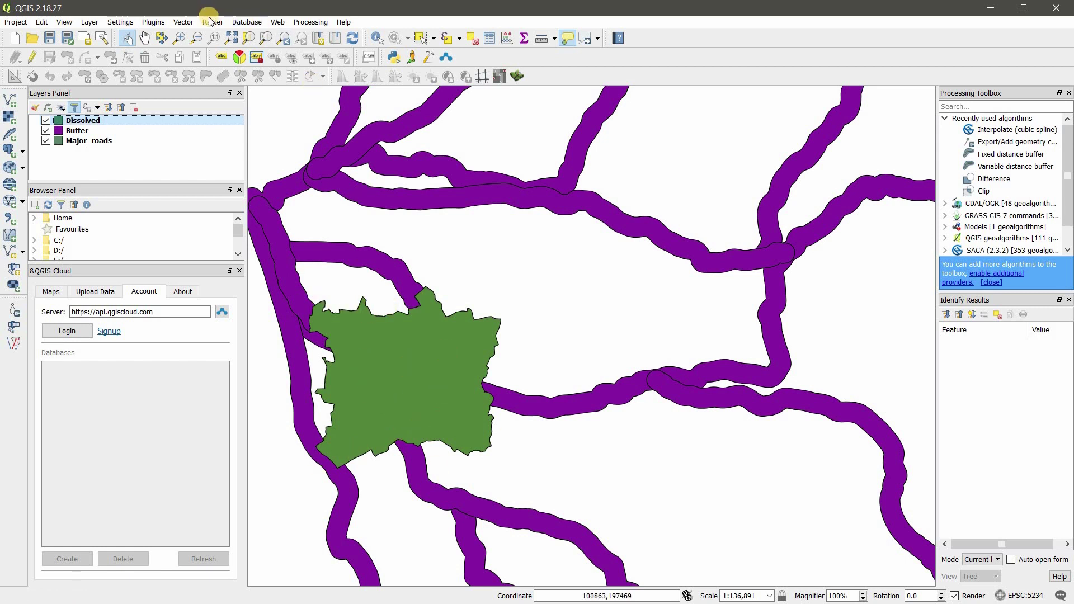
# Step: Set up the Clip tool with Buffer as input and Dissolved as clip layer
pyautogui.click(189, 23)
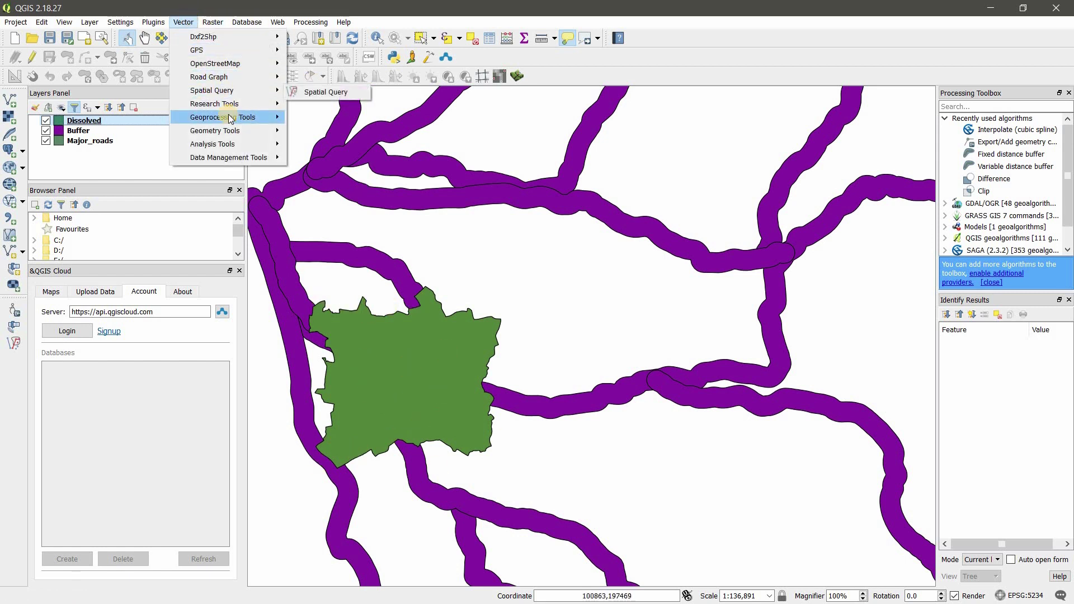
pyautogui.moveTo(223, 117)
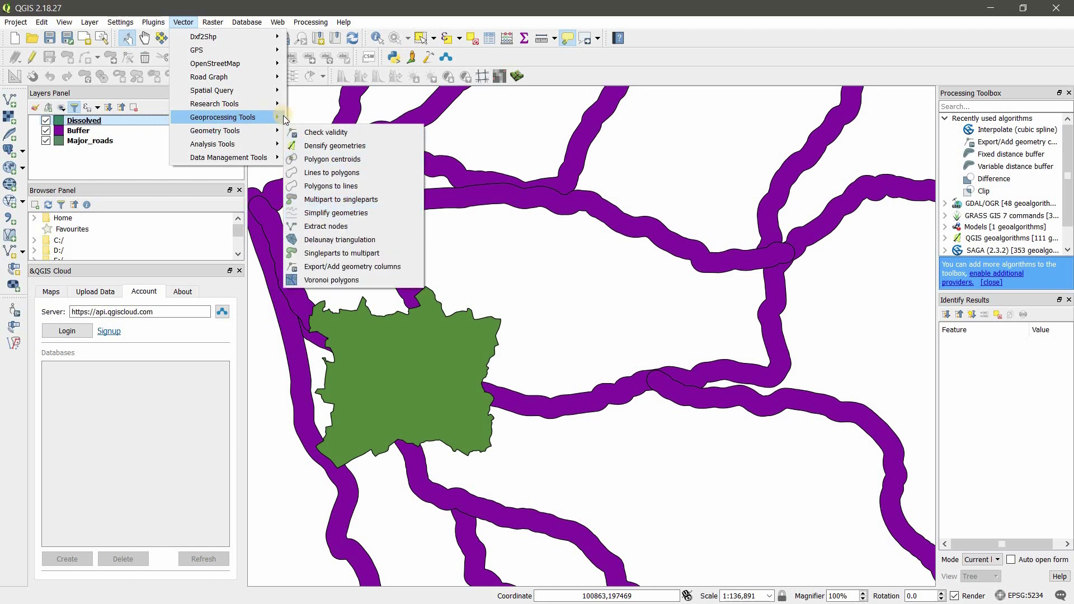
pyautogui.click(311, 212)
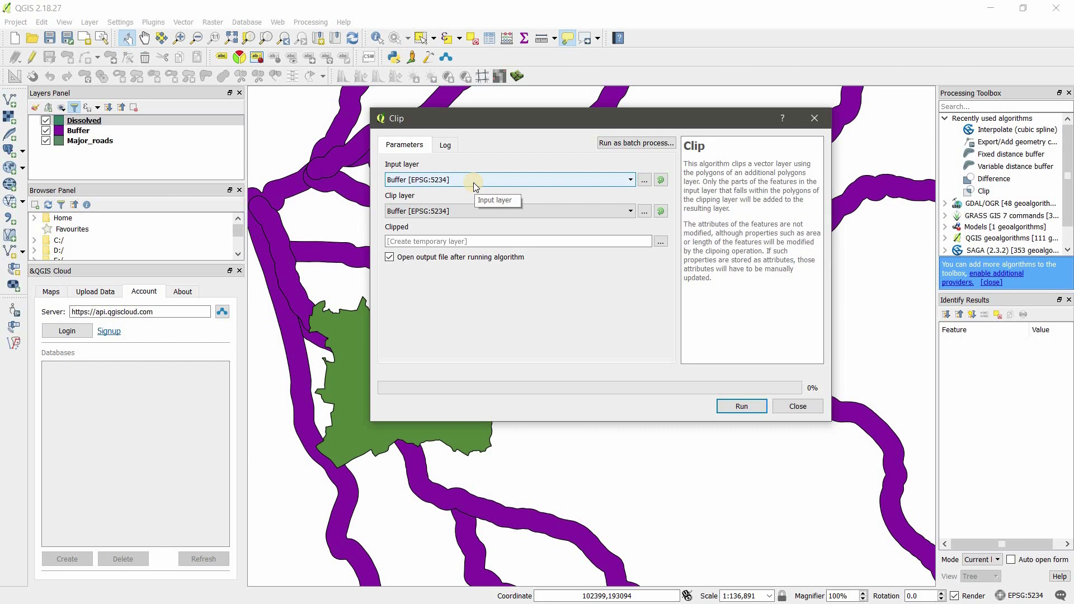
pyautogui.click(459, 212)
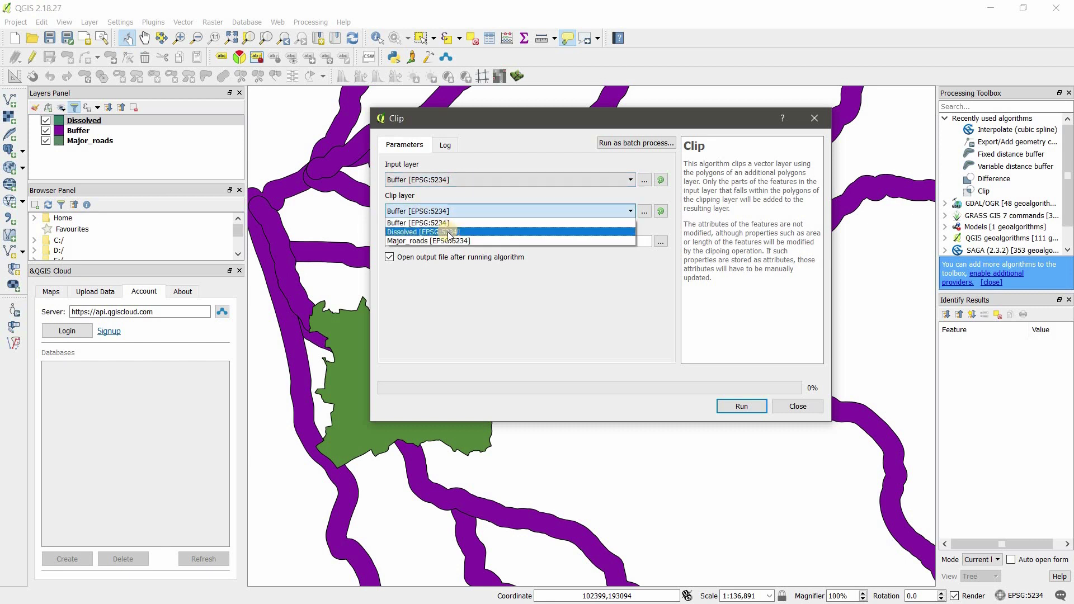
pyautogui.click(447, 232)
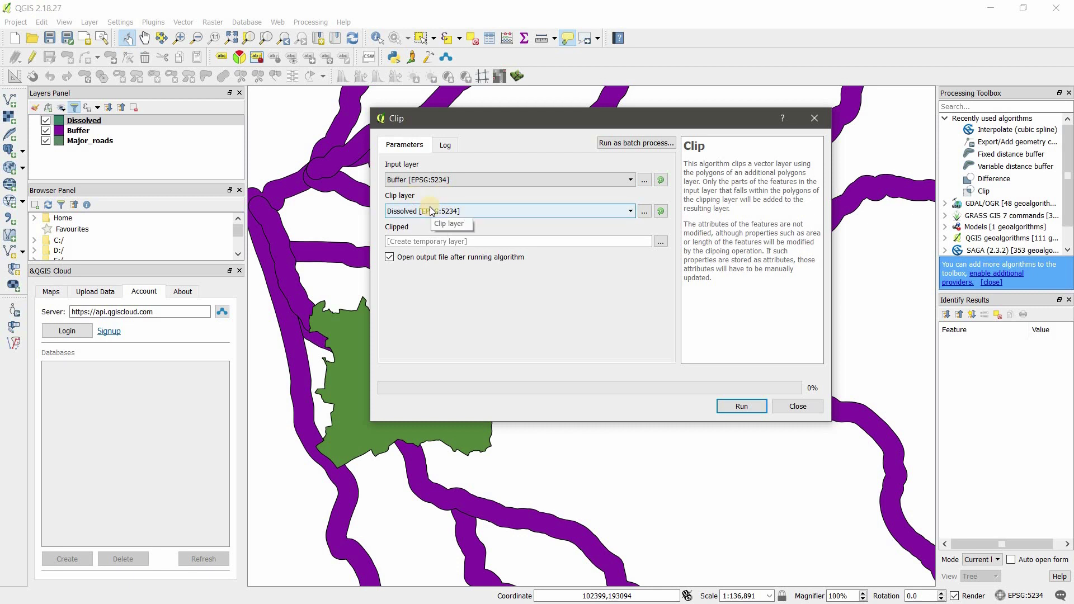
# Step: Save the clip output as clipped.shp and run it
pyautogui.click(659, 246)
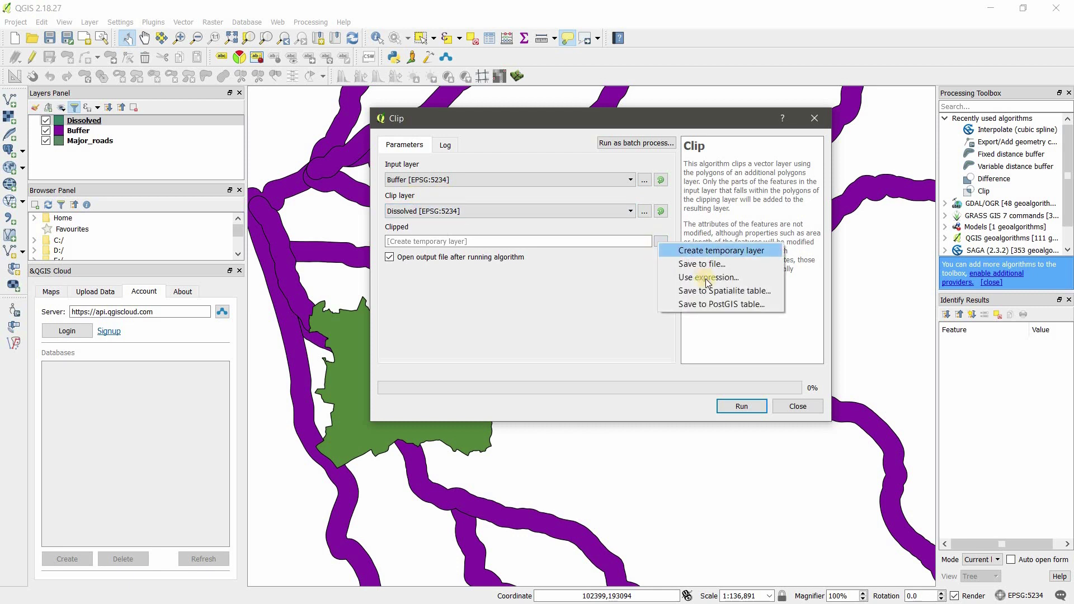
pyautogui.click(696, 264)
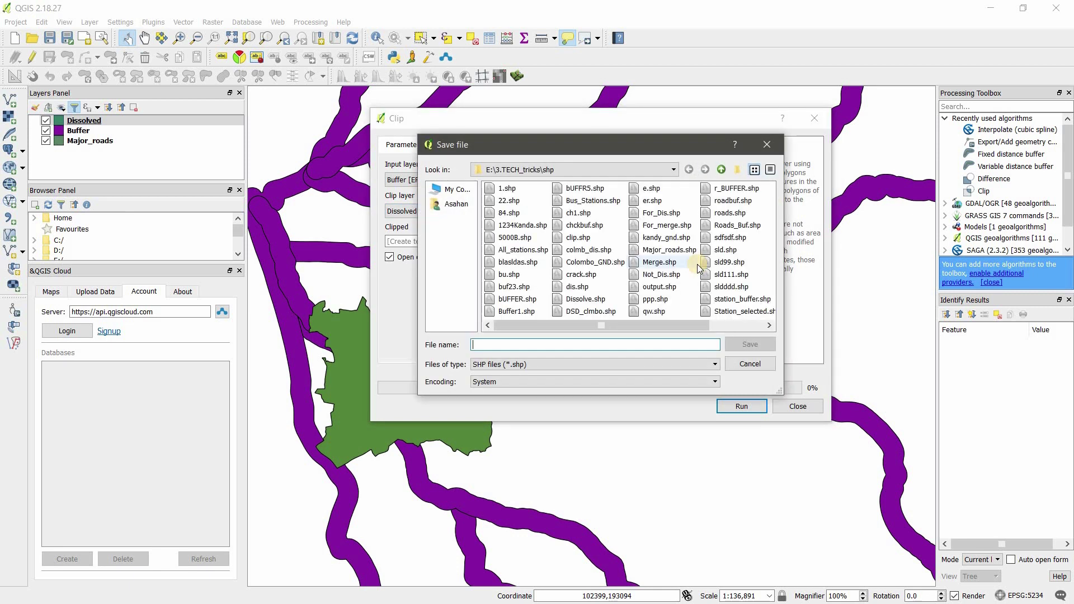
pyautogui.write('clipped')
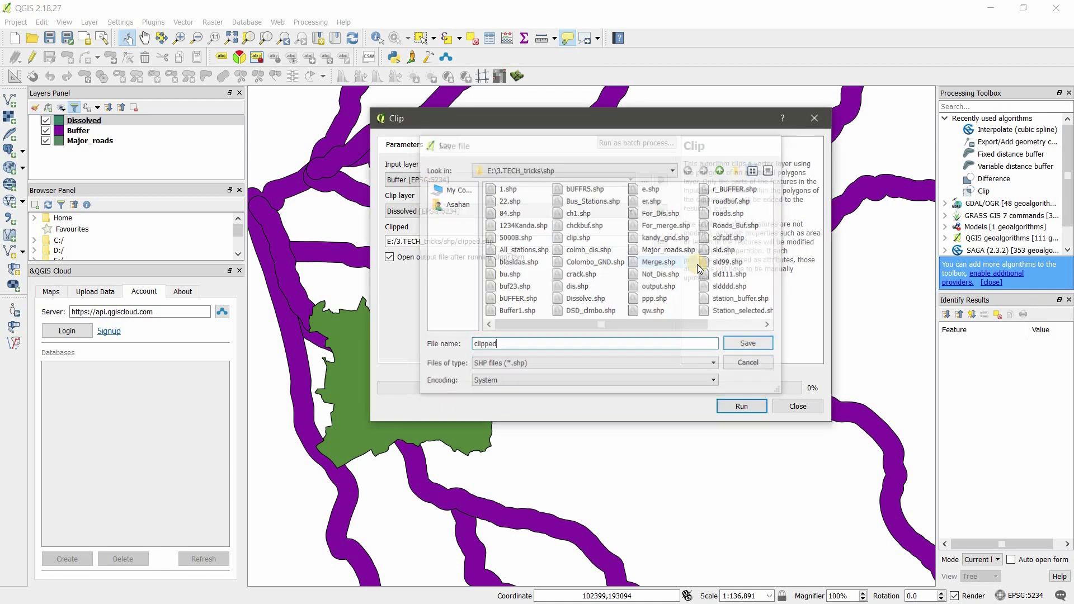
pyautogui.click(750, 344)
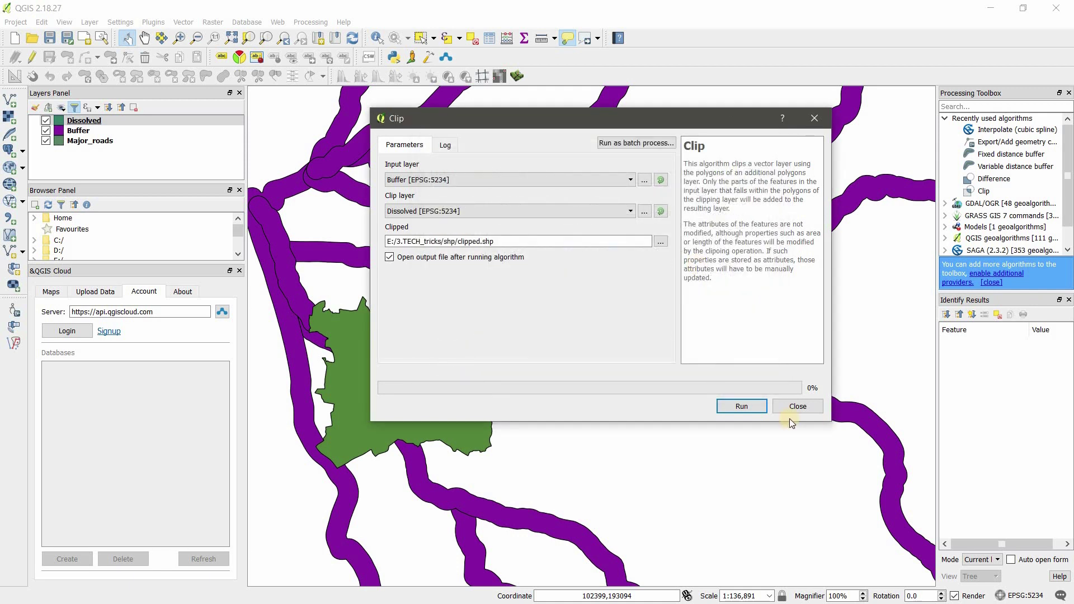
pyautogui.click(739, 400)
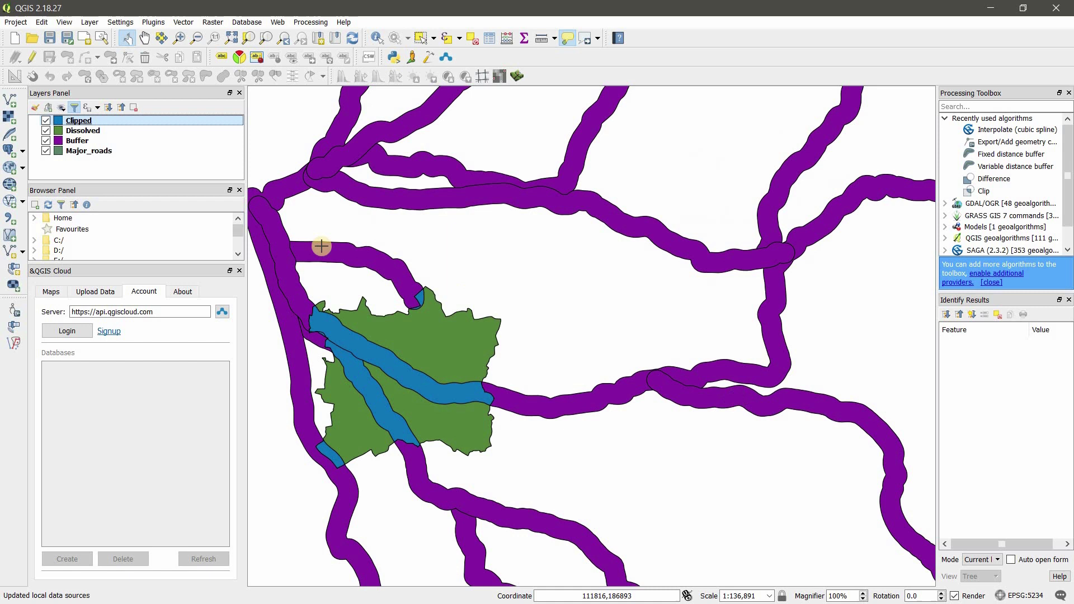
# Step: Turn off Dissolved, Buffer and Major_roads, leaving only the Clipped layer visible
pyautogui.click(46, 131)
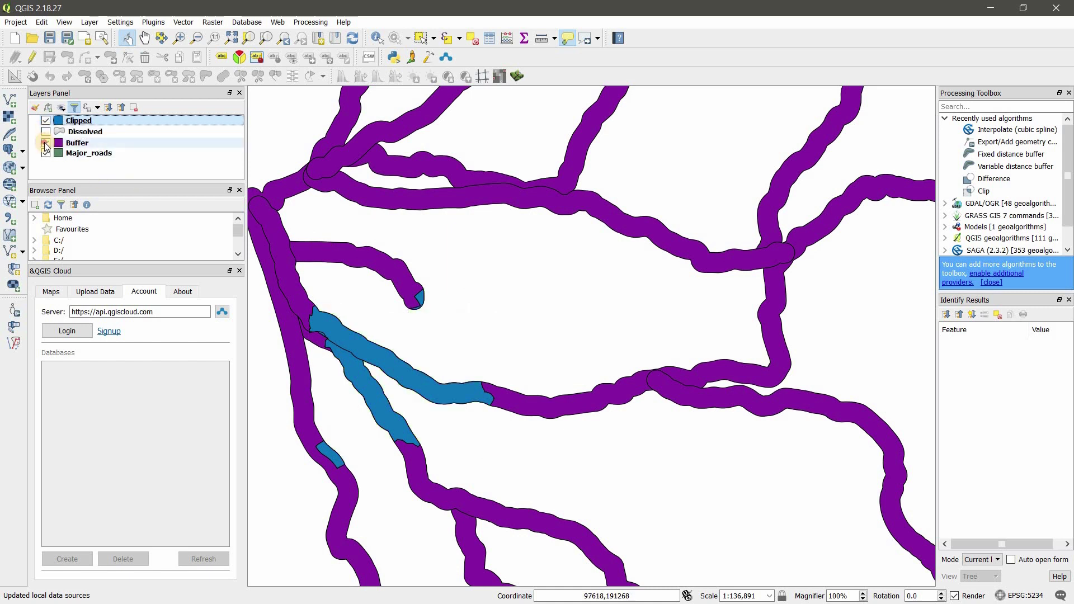
pyautogui.click(46, 143)
pyautogui.click(46, 156)
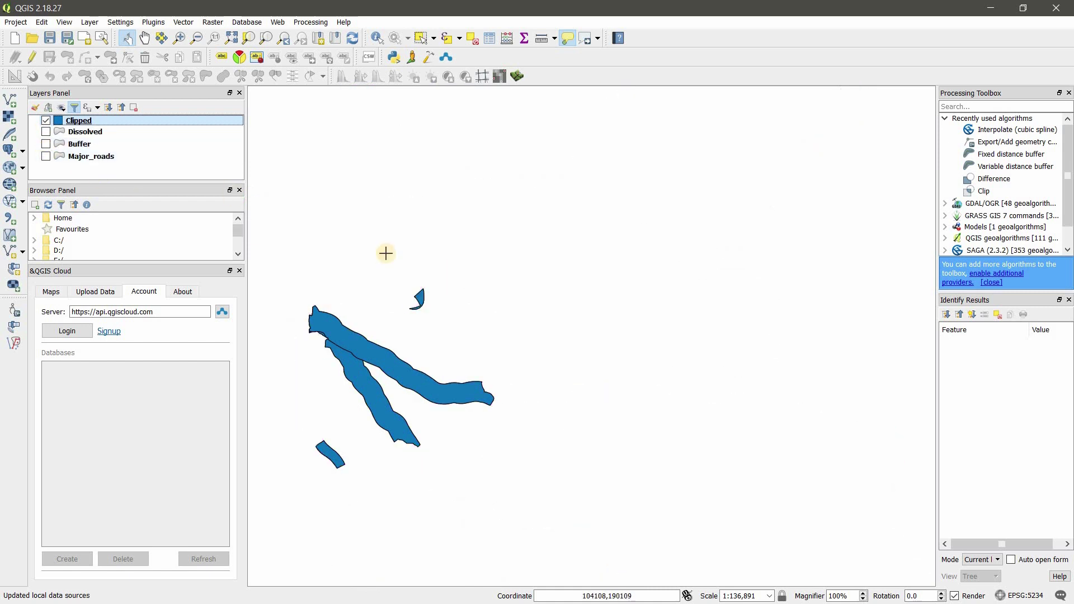
pyautogui.click(45, 158)
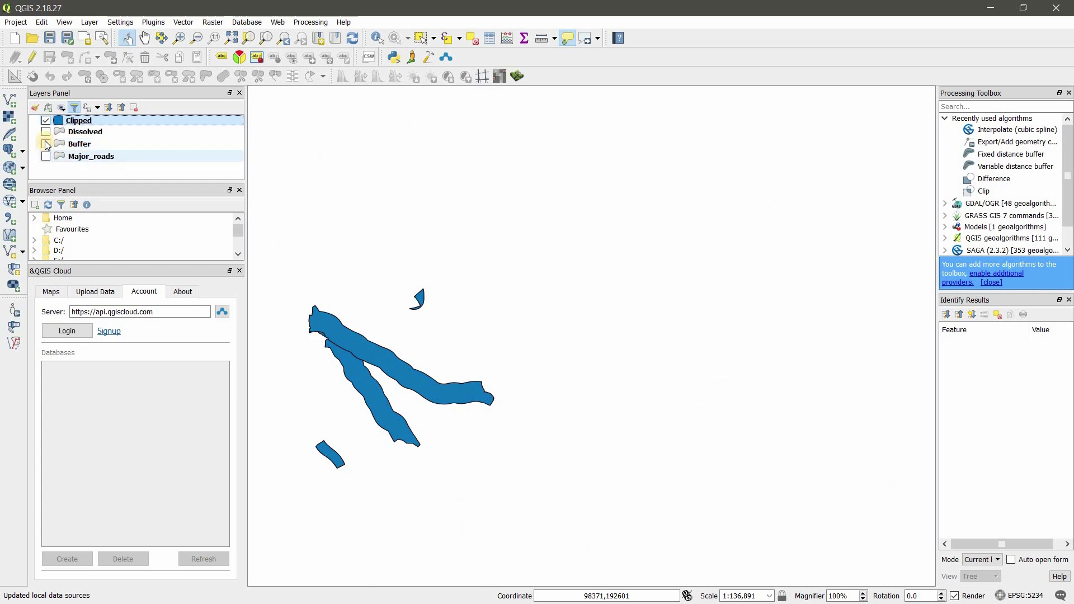
pyautogui.click(47, 144)
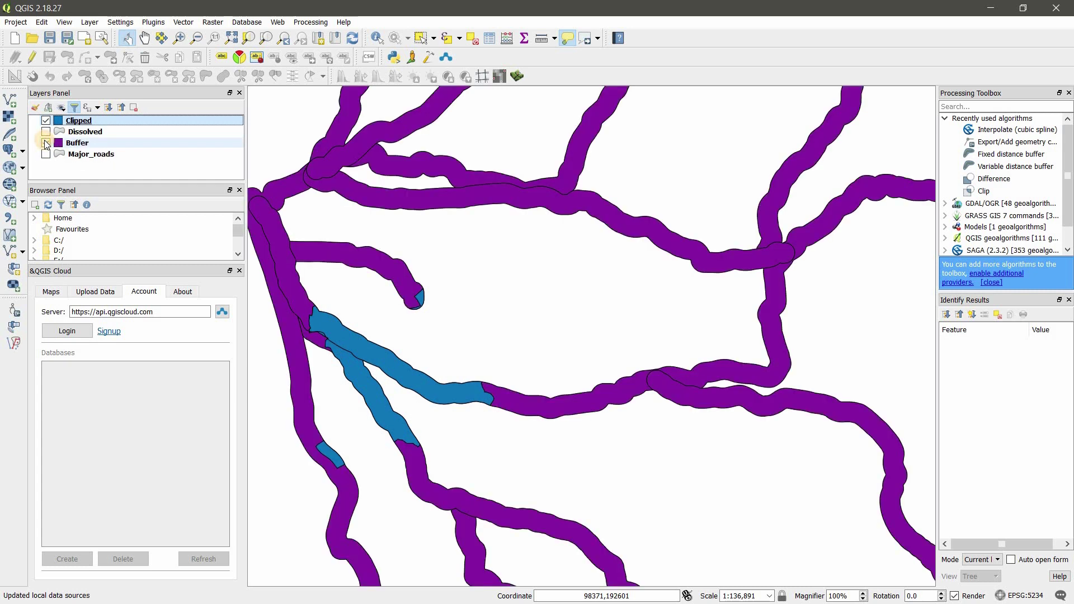
pyautogui.click(46, 143)
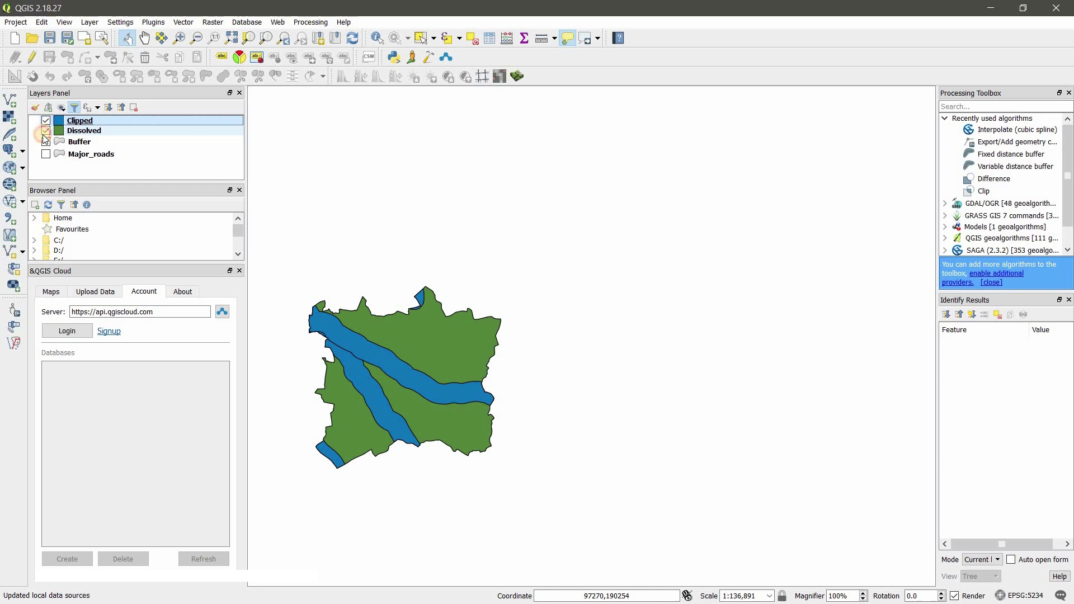
pyautogui.click(45, 132)
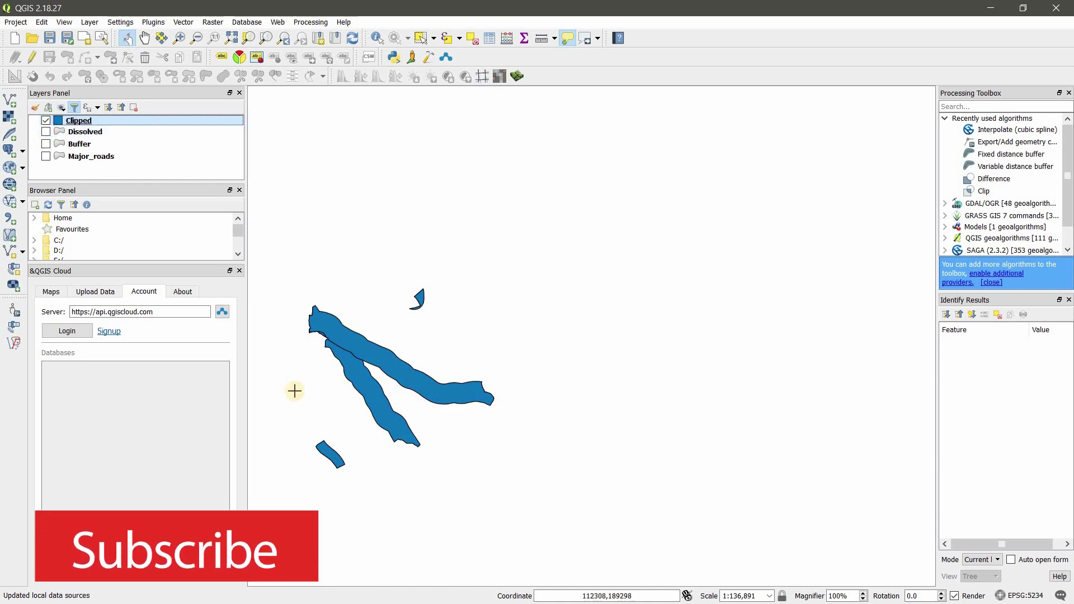